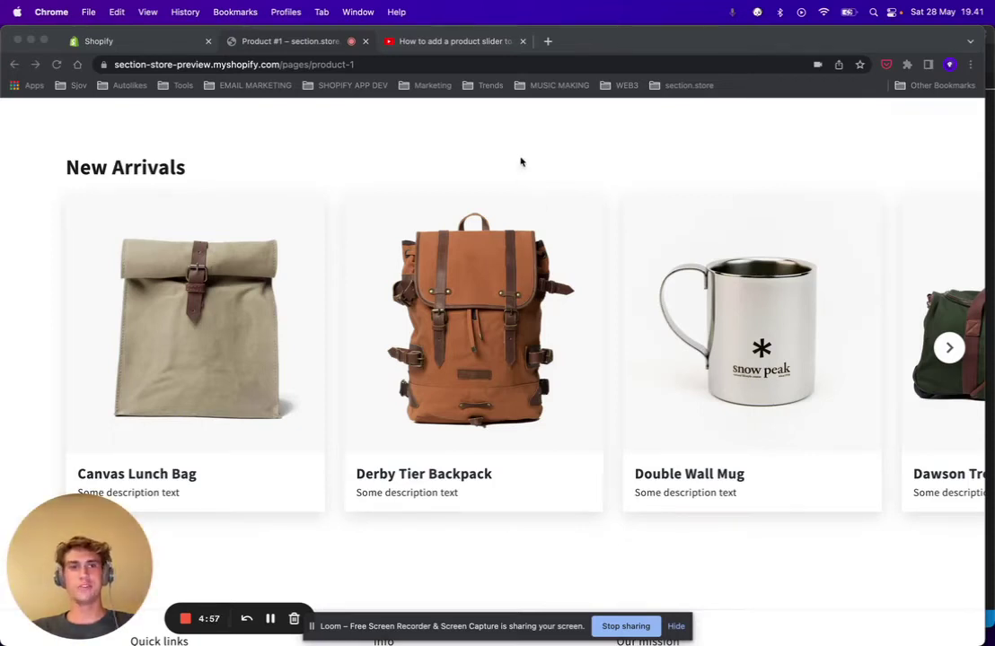
- Advance the New Arrivals carousel twice to show Double Wall Mug, Dawson Trolley and Hudderton Backpack
scroll(521, 153, "down", 2)
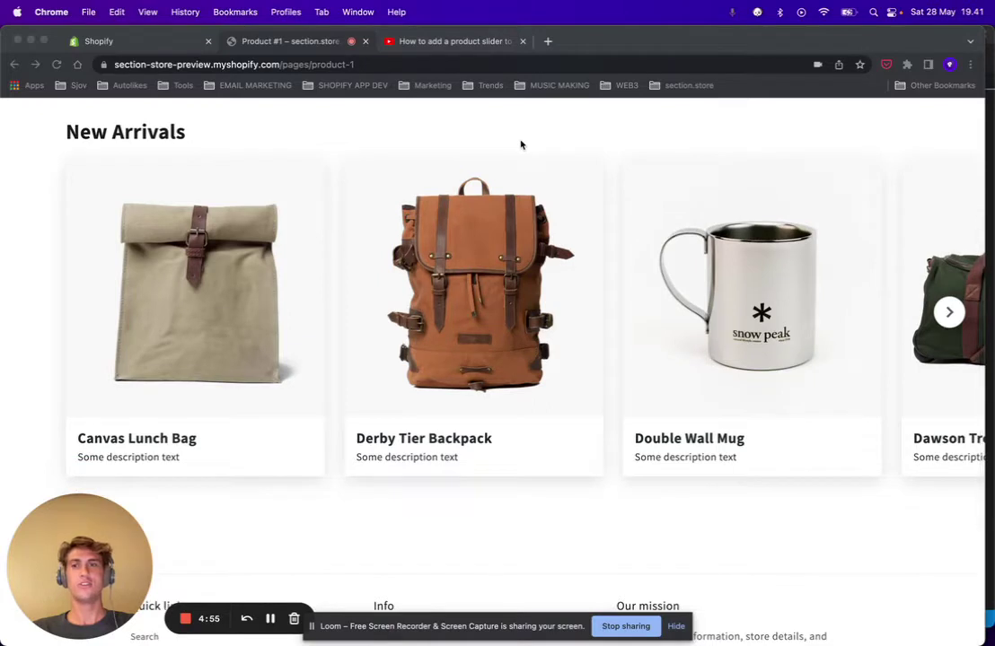
scroll(467, 146, "up", 2)
scroll(182, 217, "up", 2)
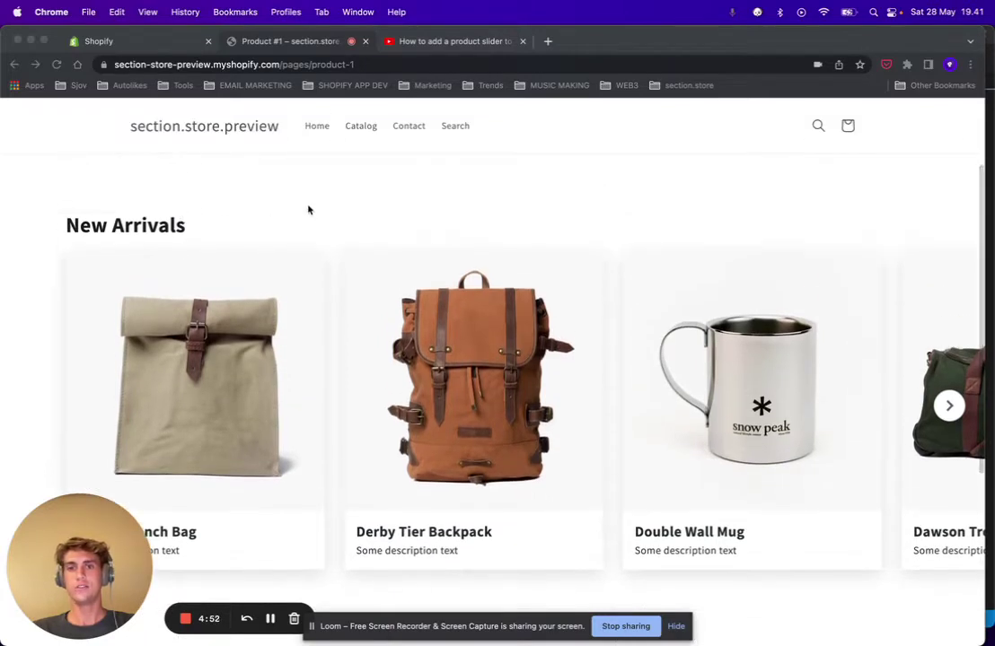
scroll(669, 283, "down", 1)
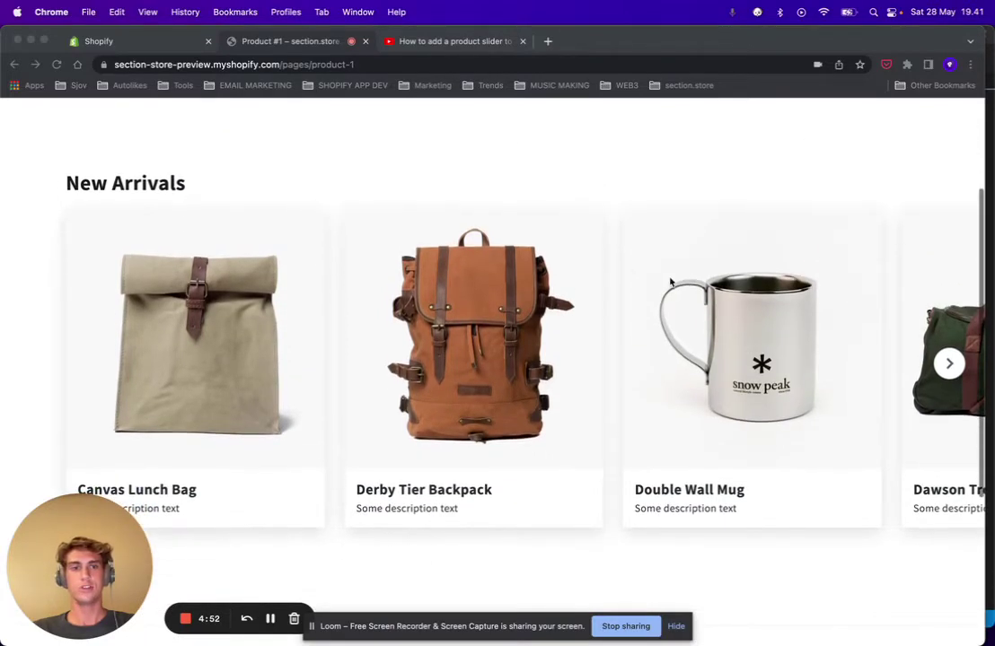
left_click(950, 363)
left_click(950, 366)
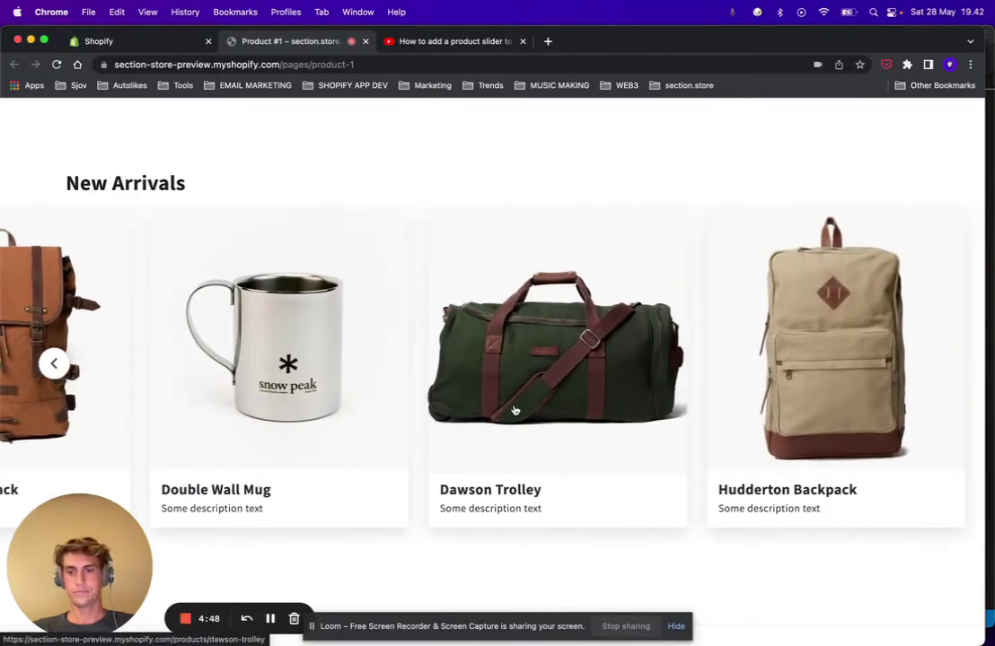
- Go from the admin Apps page to the Shopify App Store with the store owner's account
key("super+1")
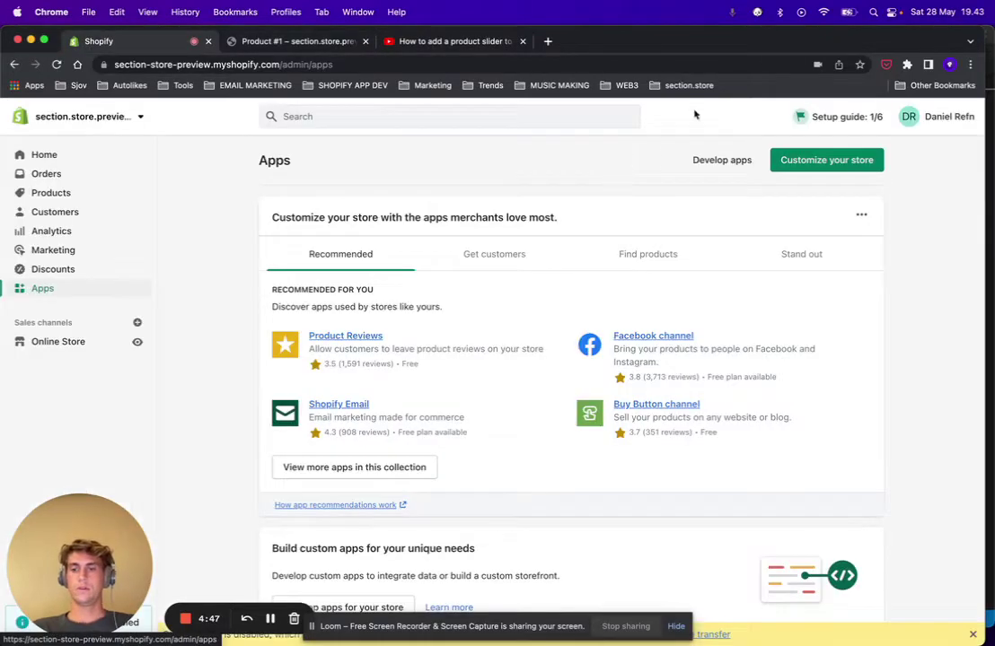
left_click(812, 161)
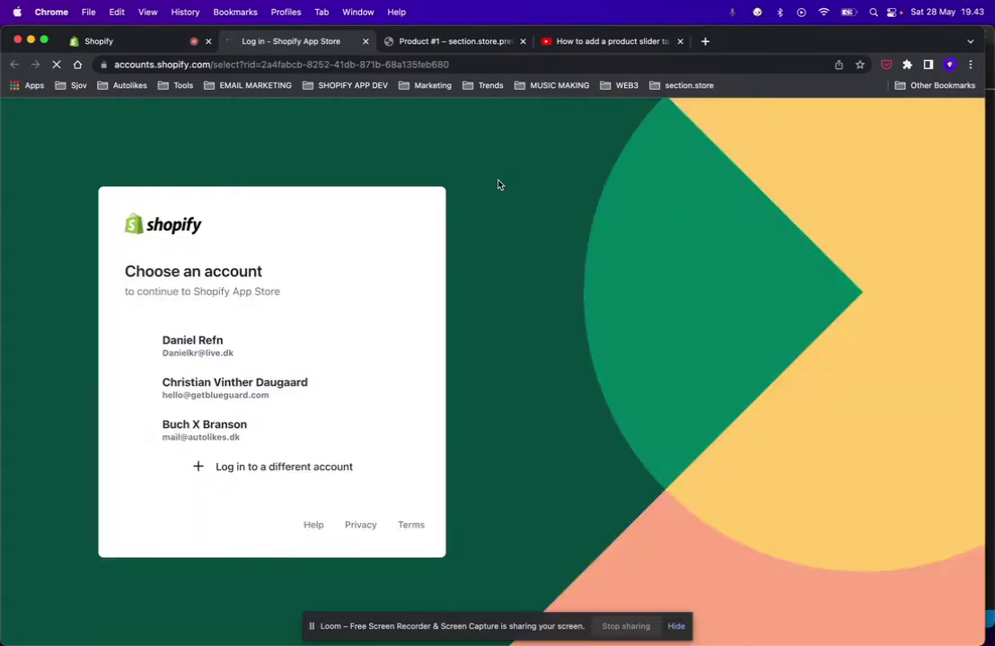
left_click(182, 365)
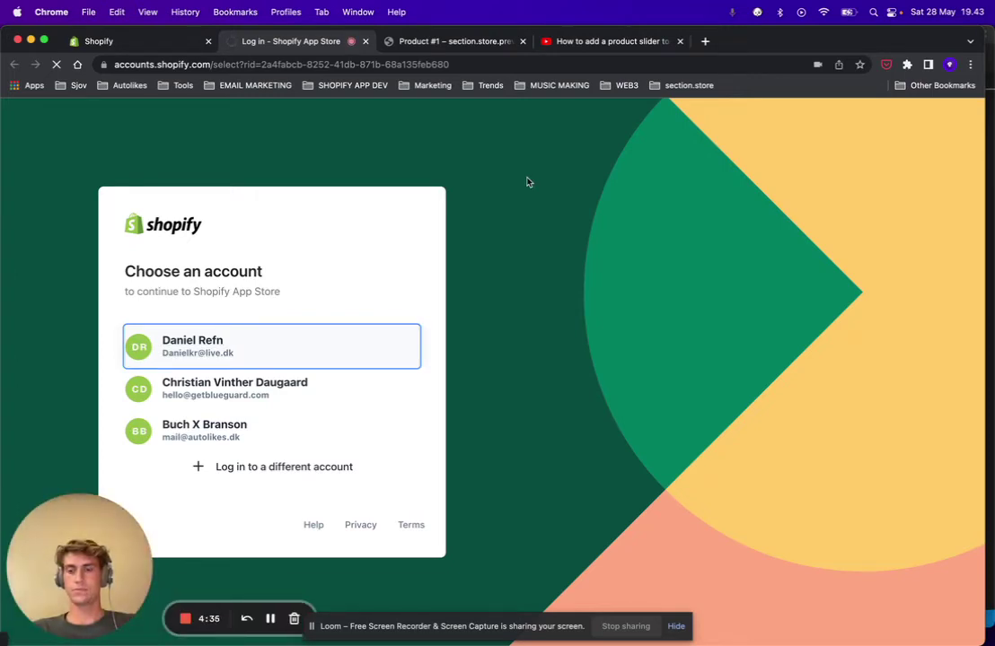
- Search the App Store for 'section store' and open the Section Store: Theme sections listing
type("secti")
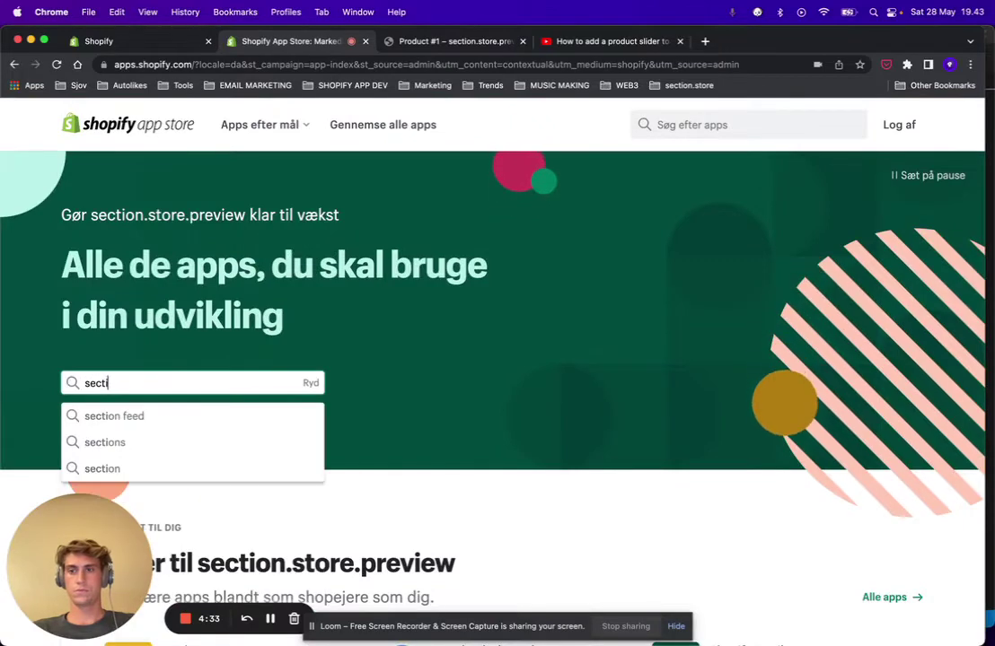
type("on store")
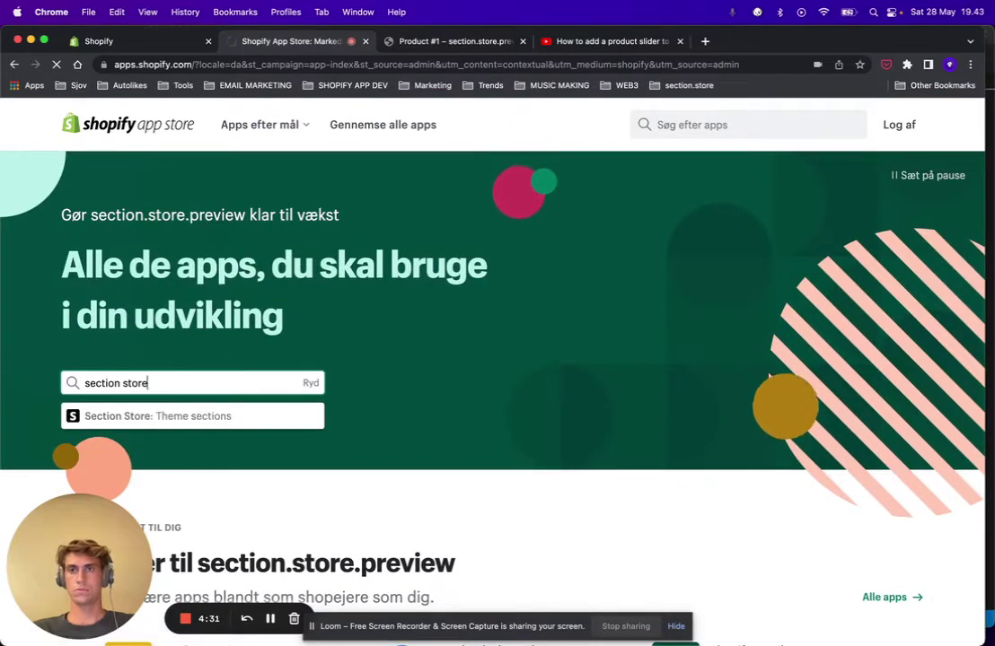
key("Return")
scroll(738, 254, "down", 1)
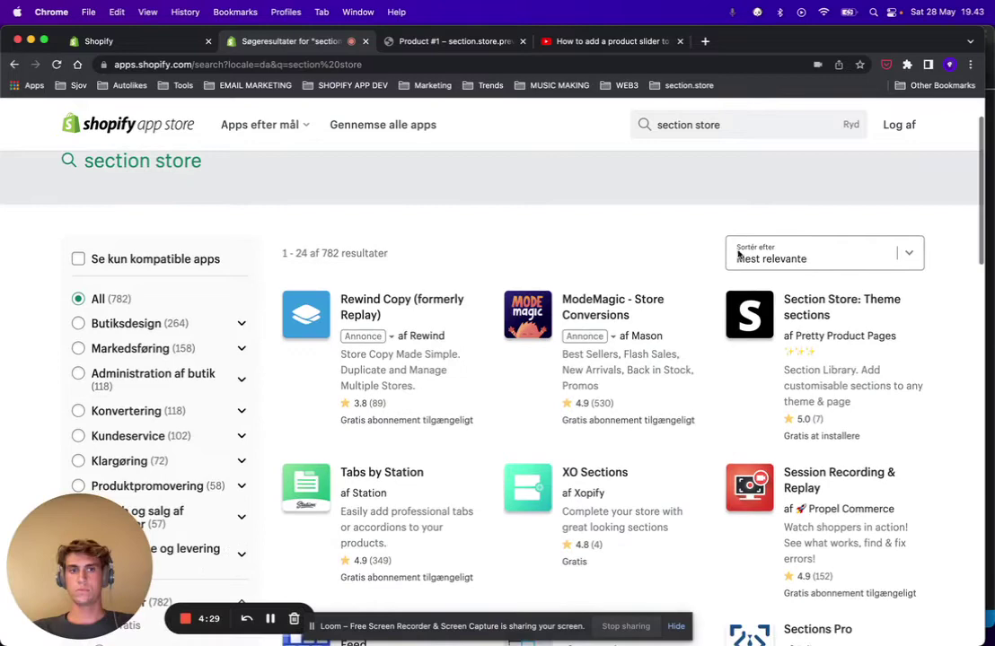
left_click(759, 308)
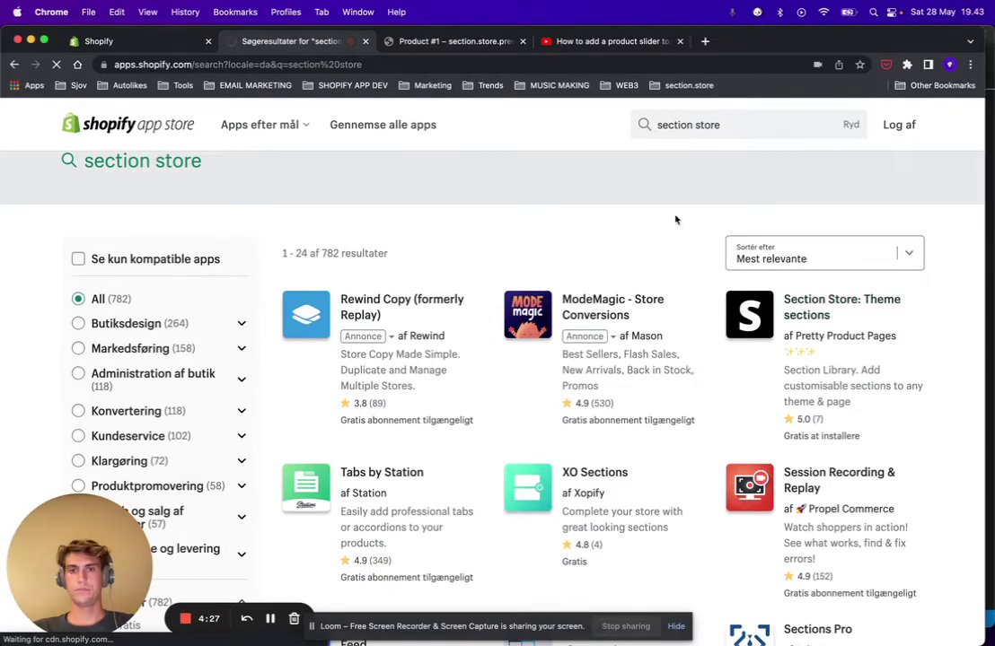
scroll(354, 213, "down", 1)
scroll(353, 213, "down", 1)
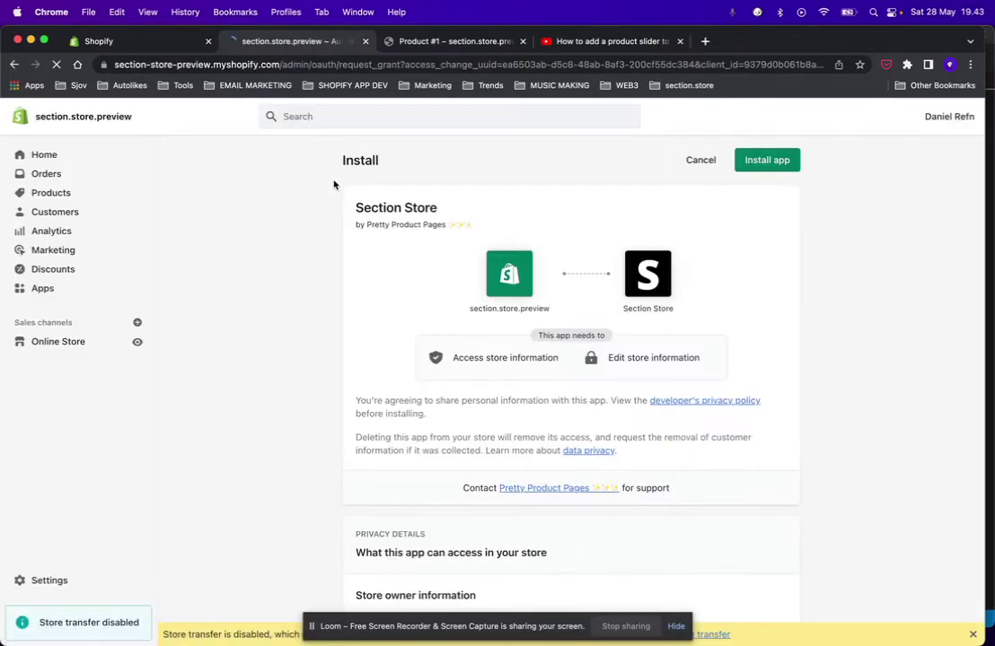
- Install Section Store and browse its Sections catalogue down to Product #1 (slider)
left_click(779, 166)
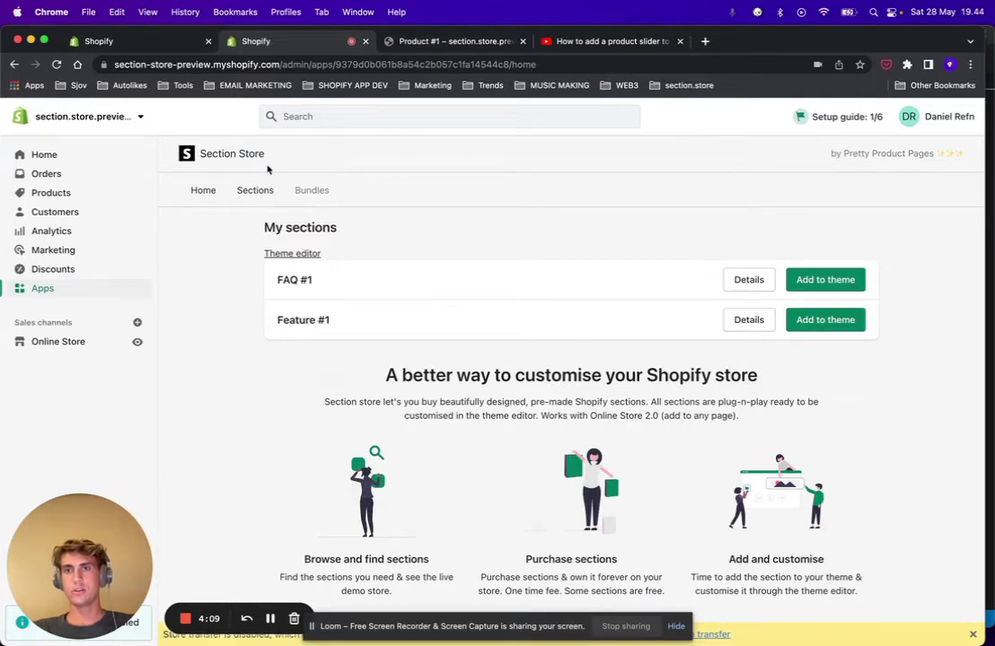
left_click(256, 194)
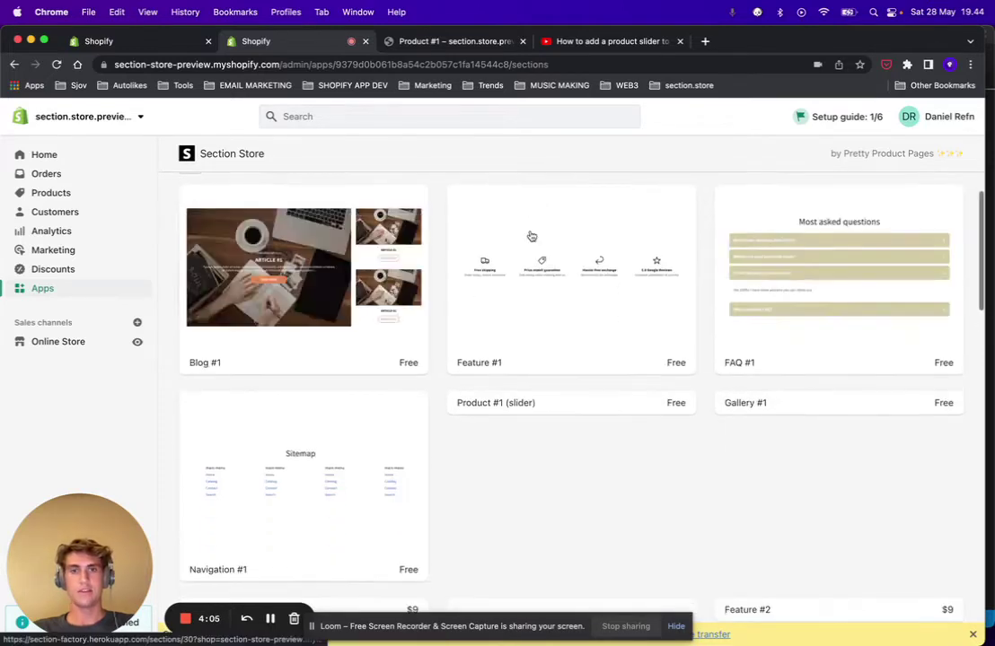
scroll(530, 239, "down", 2)
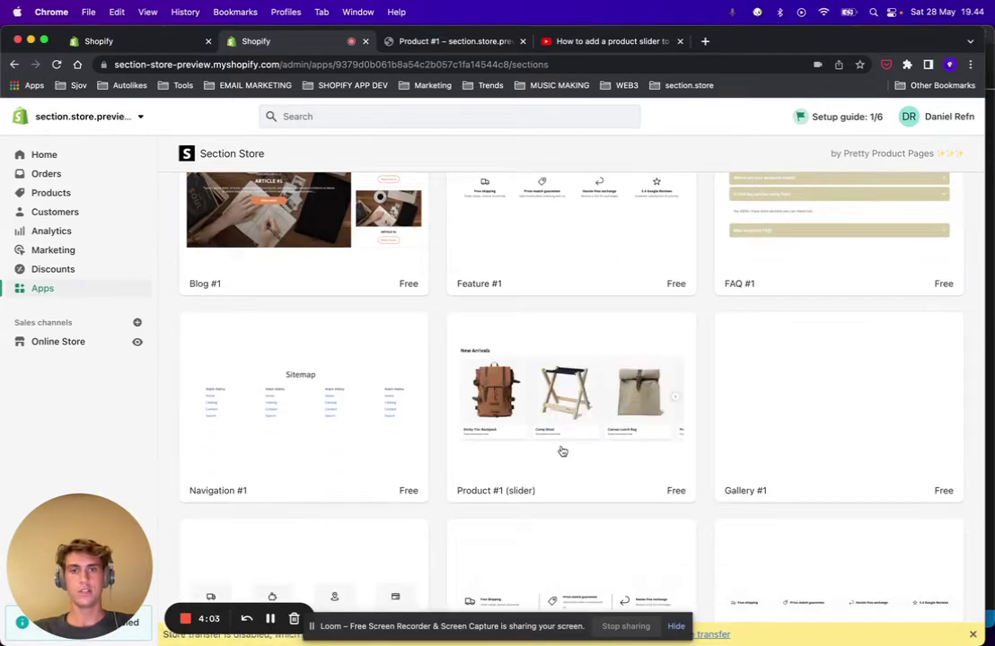
- Claim the free Product #1 (slider) section, add it to the theme, and open the theme editor
left_click(590, 338)
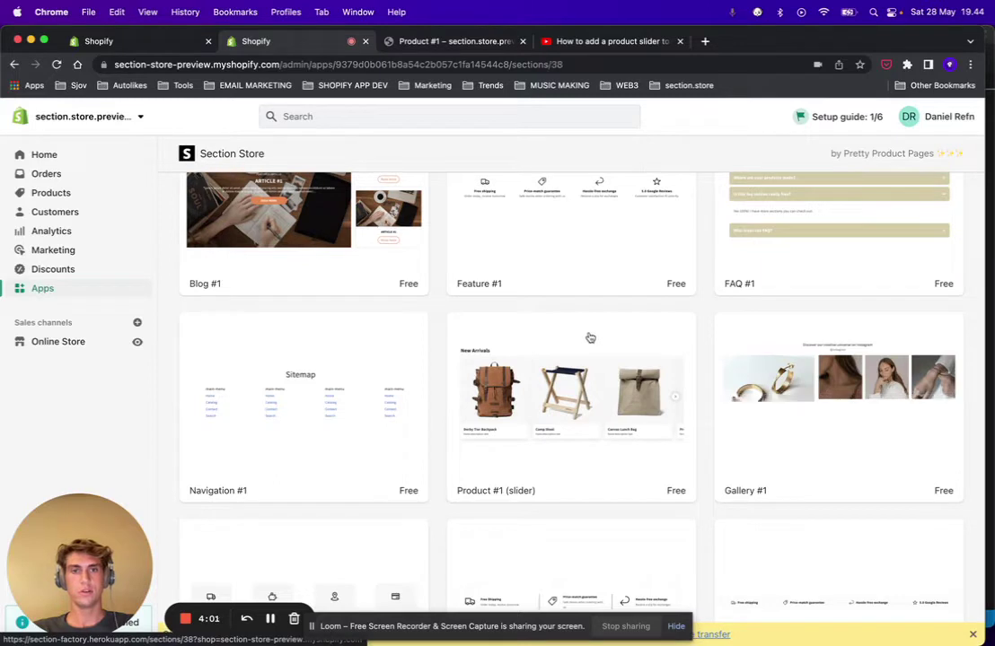
scroll(871, 235, "down", 1)
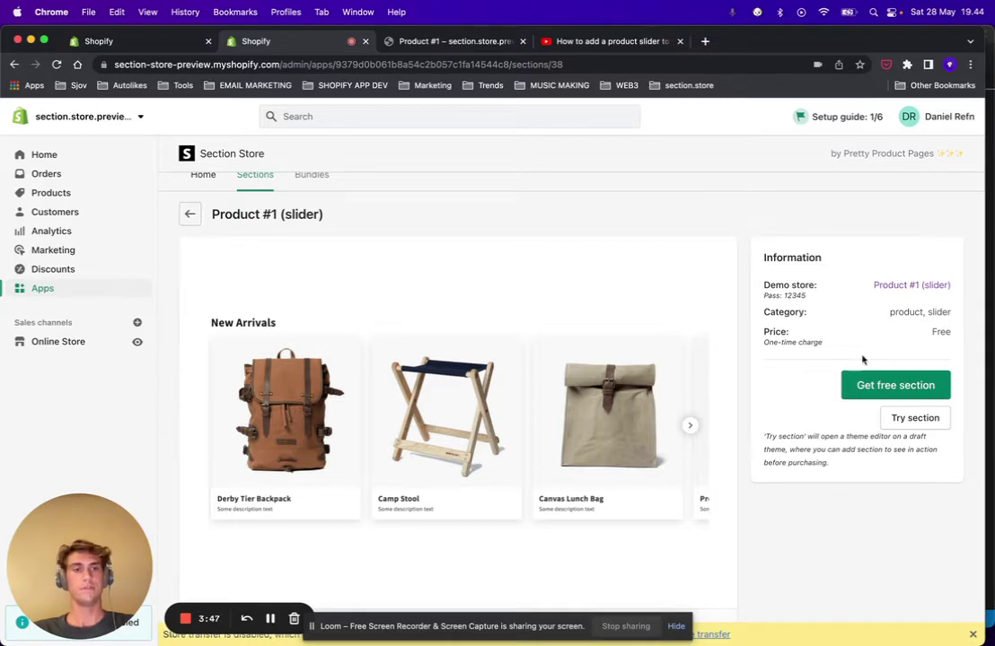
left_click(873, 388)
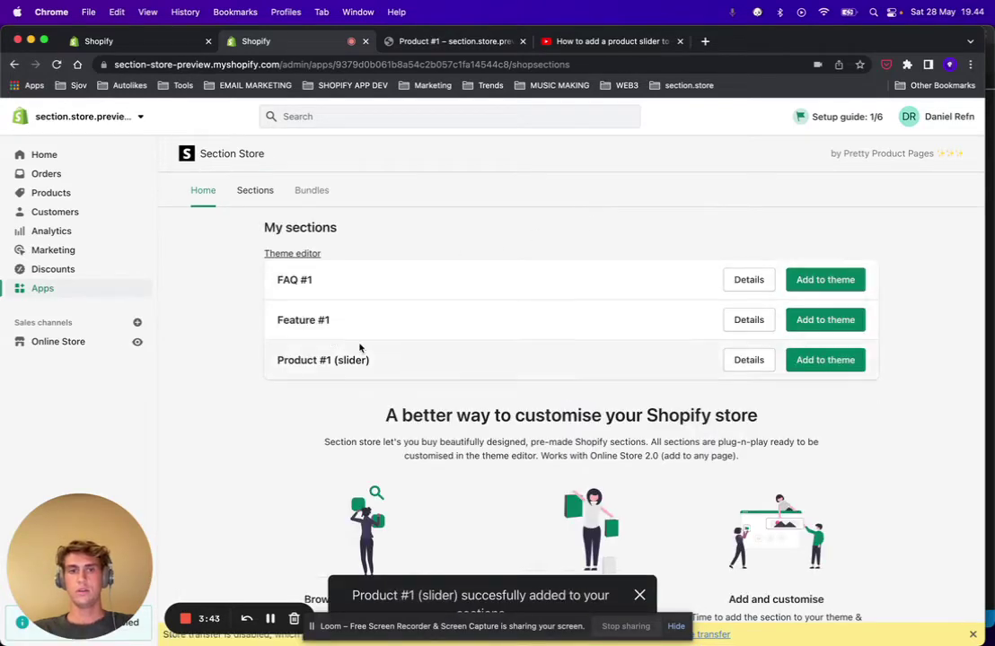
left_click(825, 359)
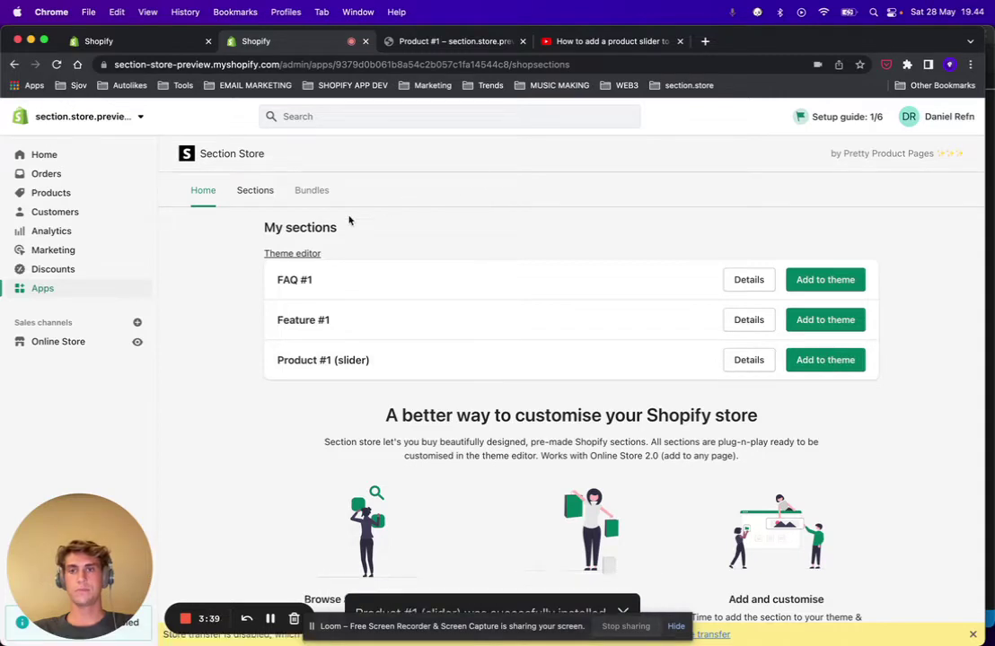
left_click(299, 258)
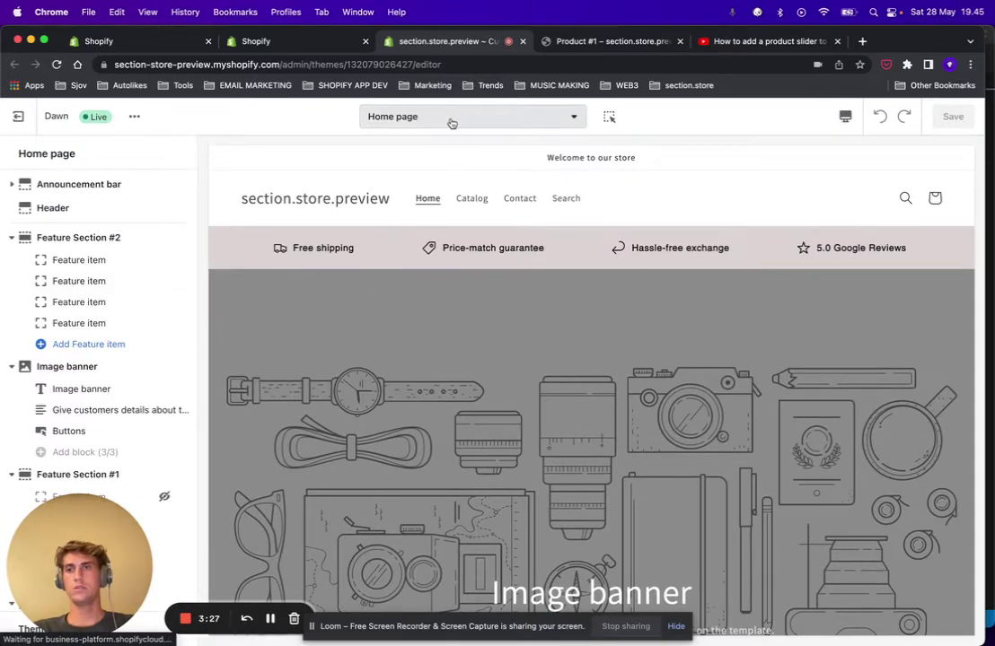
- Check the theme's page templates and stay on the Home page template
left_click(452, 121)
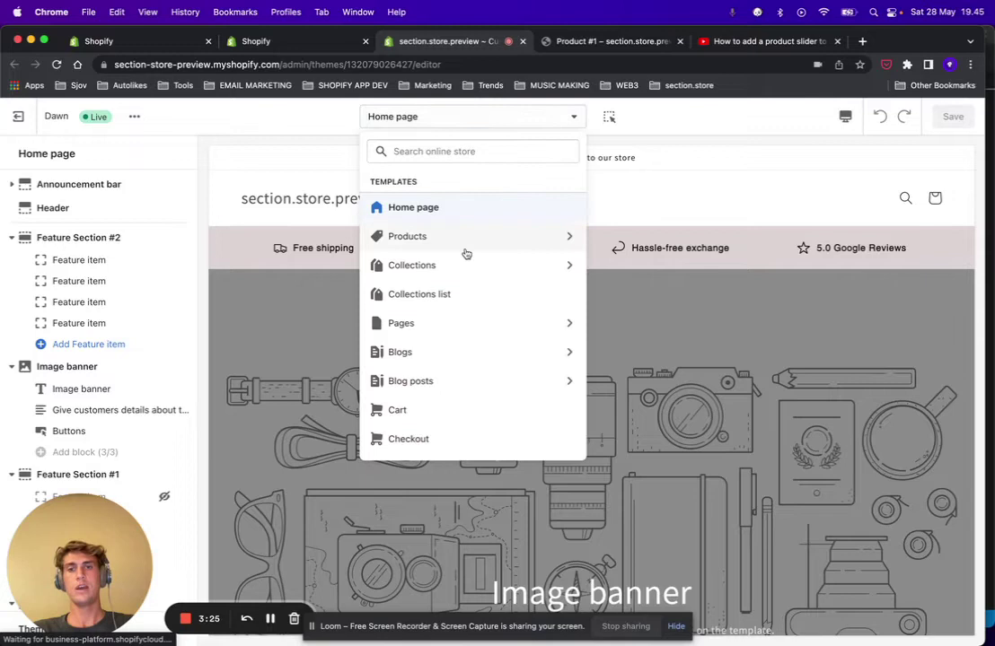
scroll(464, 252, "down", 1)
scroll(464, 254, "up", 1)
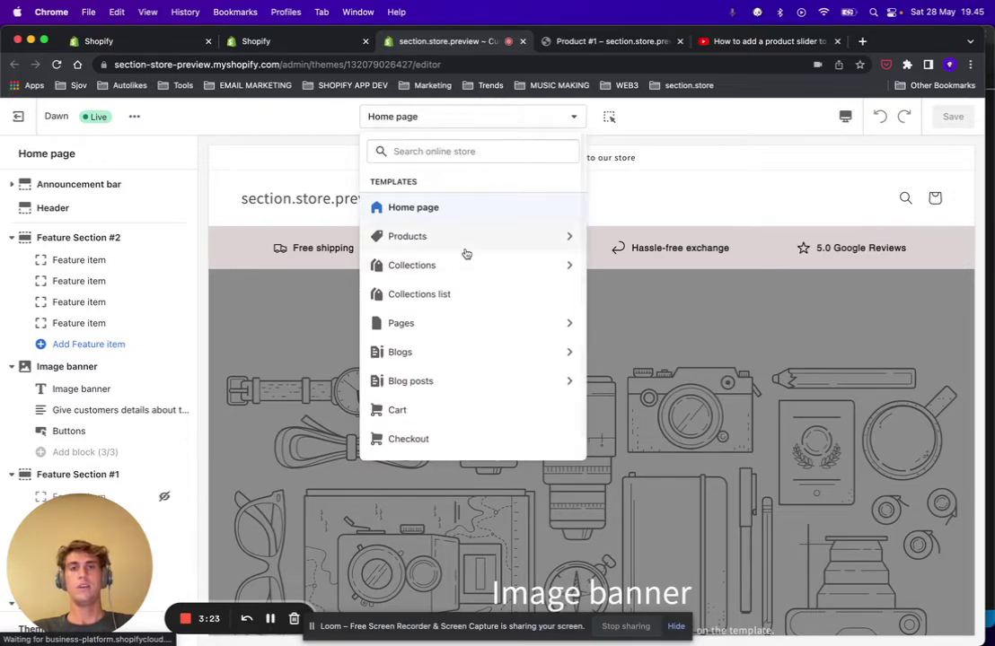
left_click(694, 184)
scroll(103, 278, "down", 10)
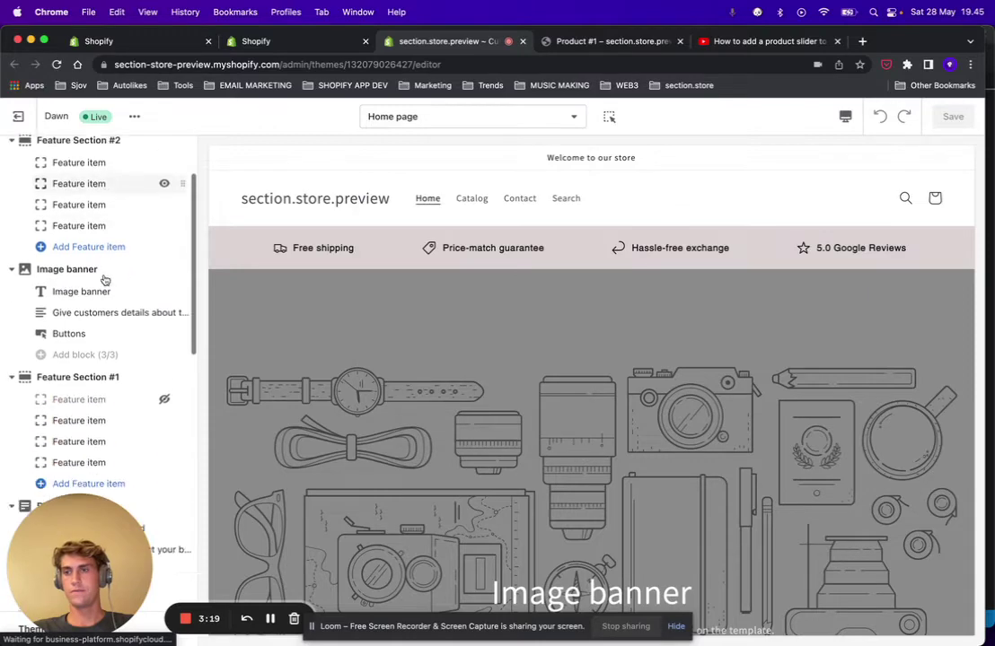
scroll(104, 280, "down", 5)
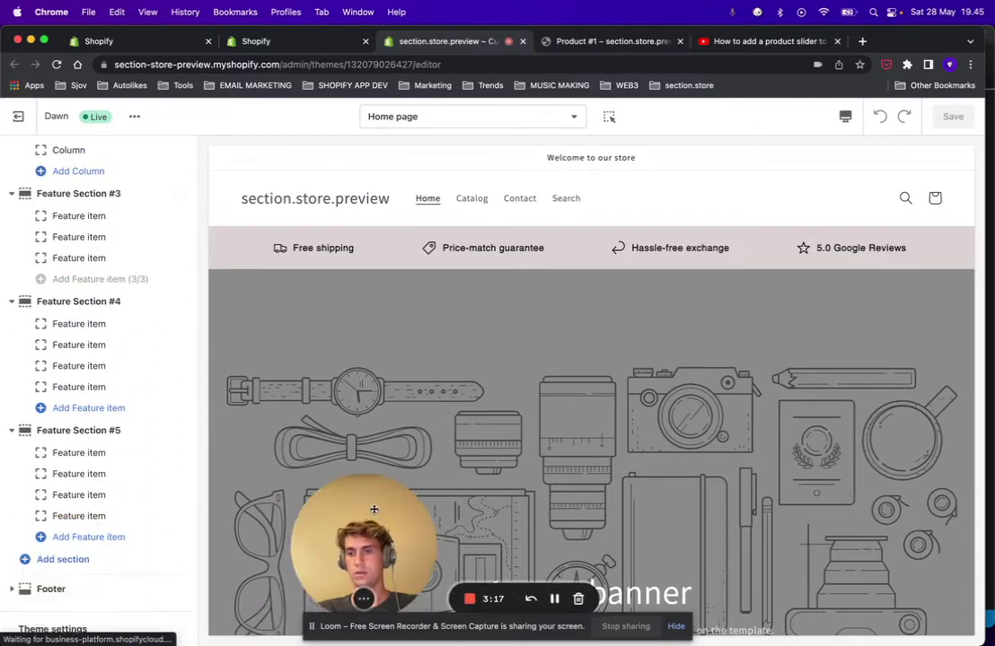
- Add the Product Item Slider section to the home page, found by searching 'slider'
left_click(72, 561)
type("slider")
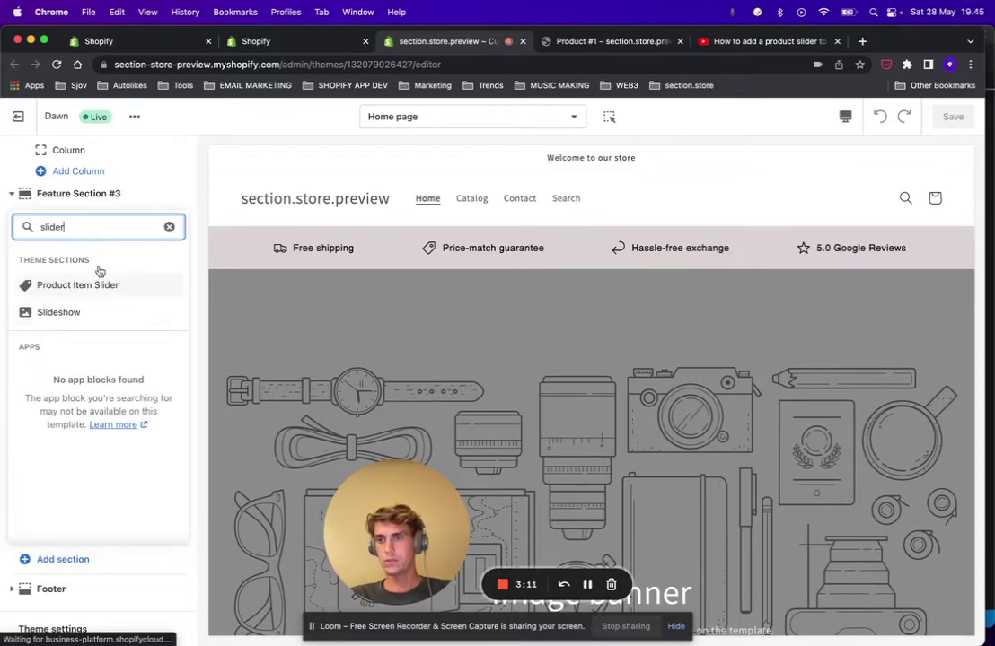
left_click(72, 285)
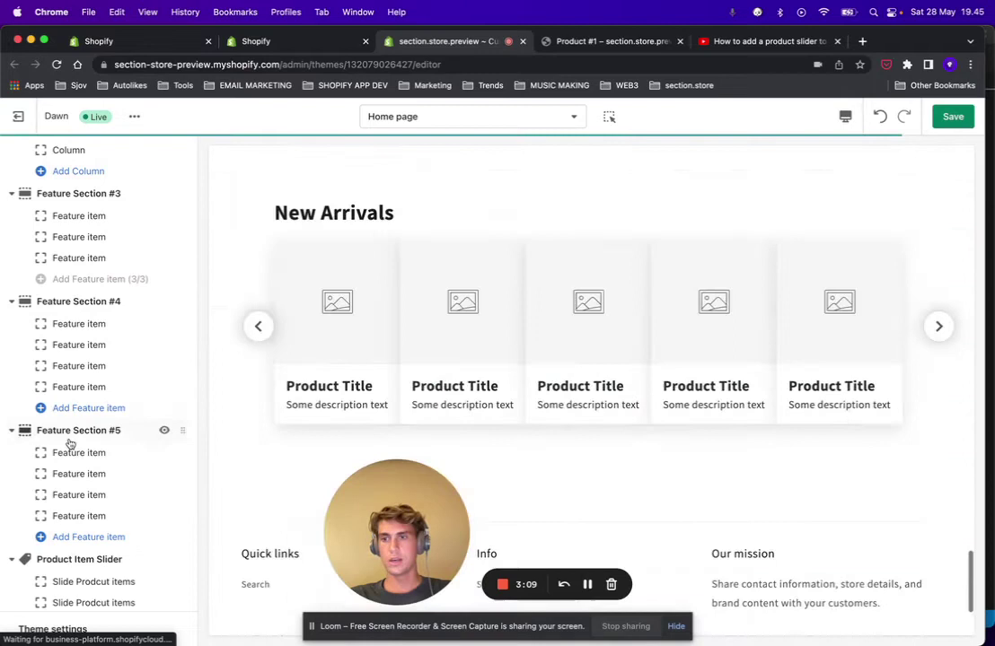
scroll(68, 444, "down", 3)
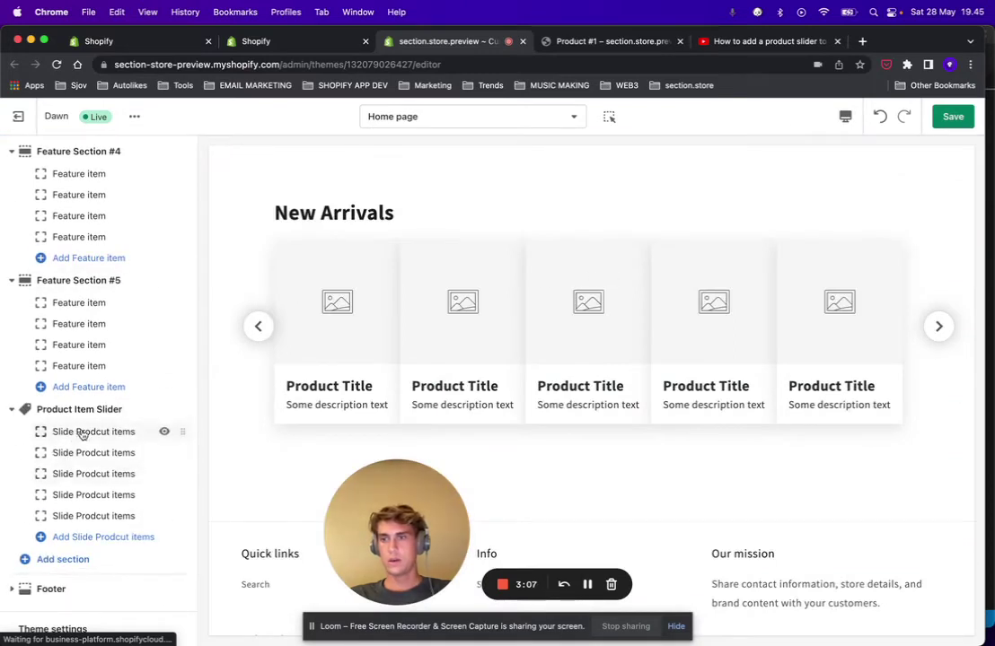
- Set the first slide's product and step through the slider's five products in the preview
left_click(81, 432)
left_click(83, 212)
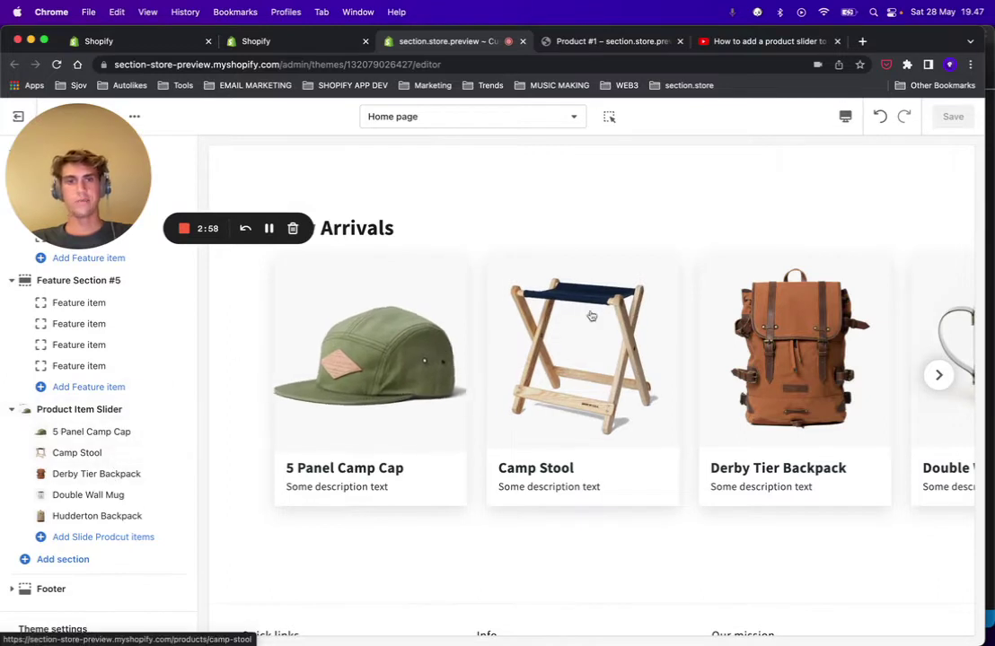
left_click(939, 377)
left_click(938, 377)
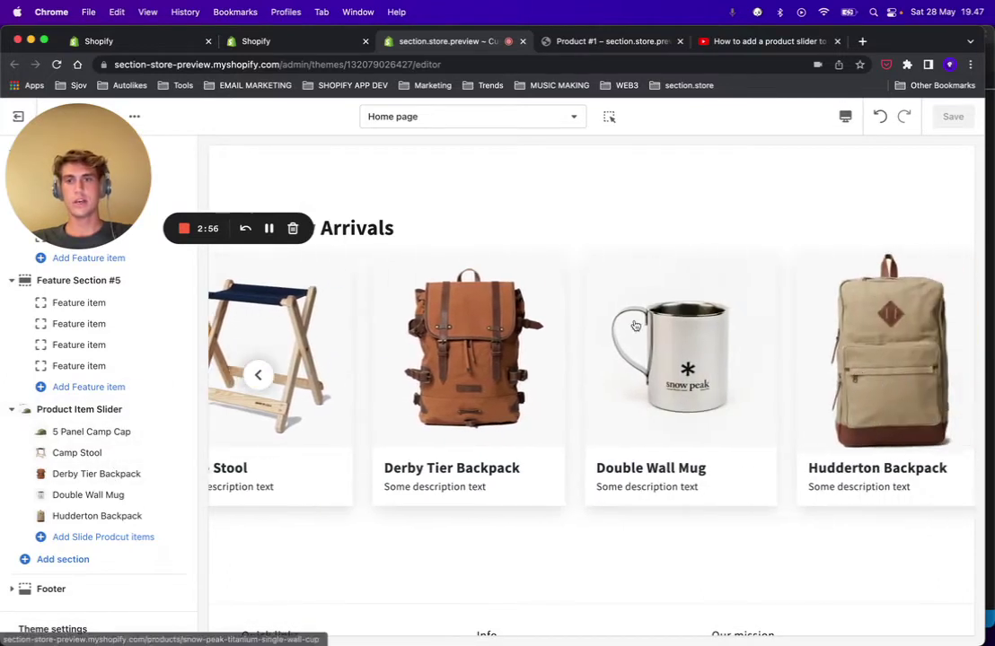
left_click(260, 375)
left_click(259, 374)
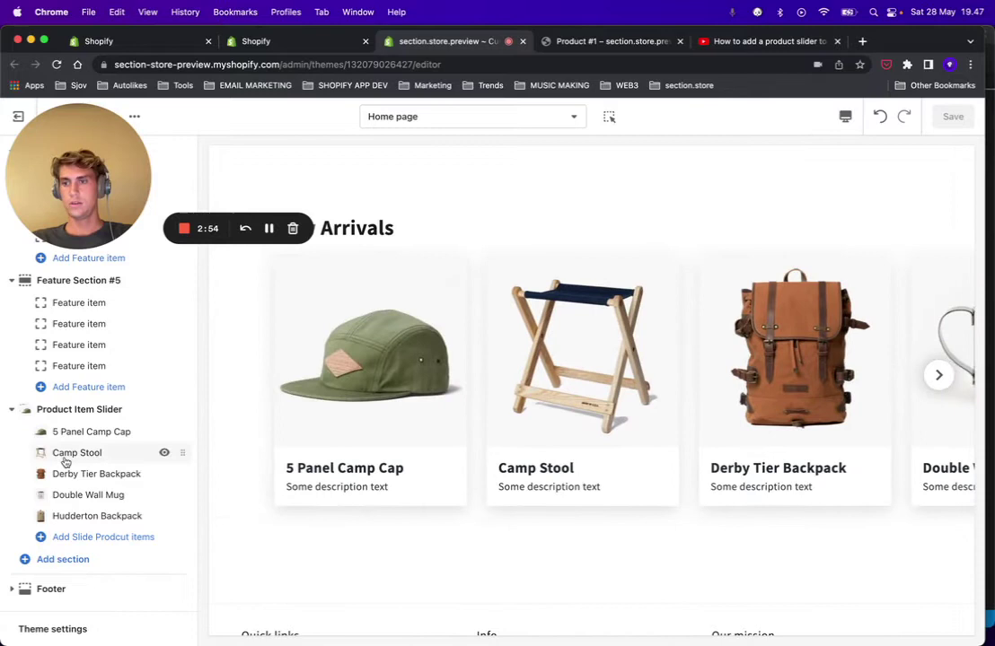
- Add a sixth slide showing the Duckworth Woolfill Jacket
left_click(79, 537)
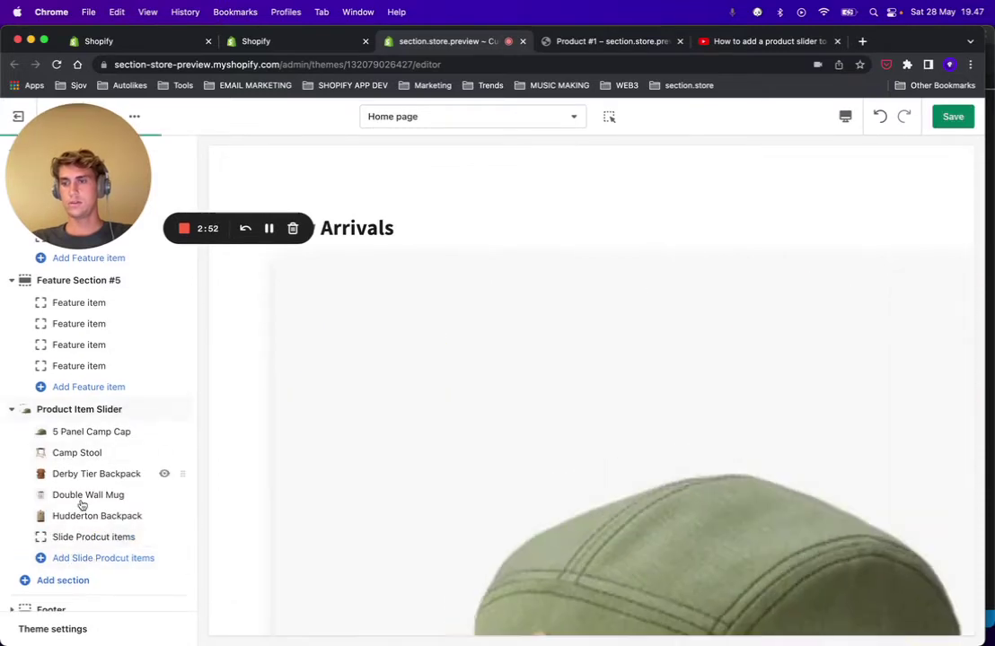
left_click(79, 535)
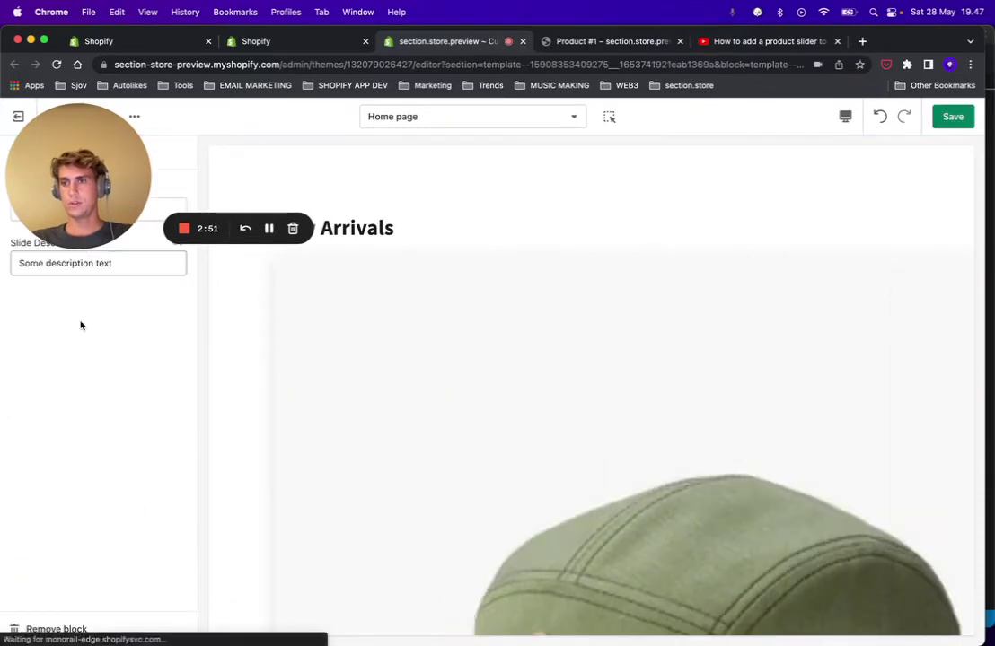
left_click(109, 208)
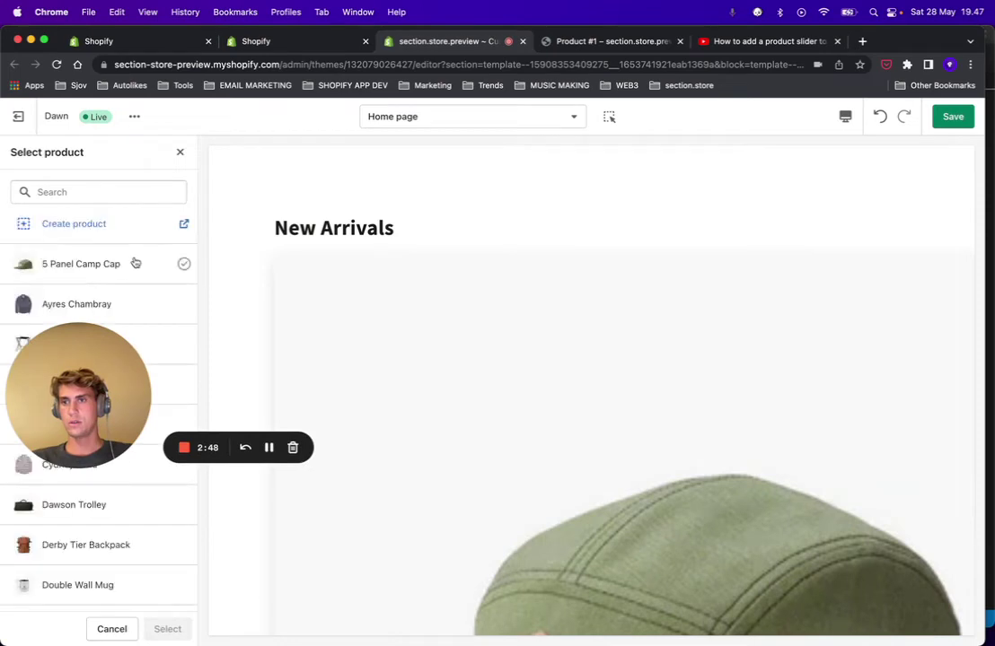
scroll(133, 262, "down", 1)
scroll(144, 534, "down", 1)
scroll(144, 534, "down", 1)
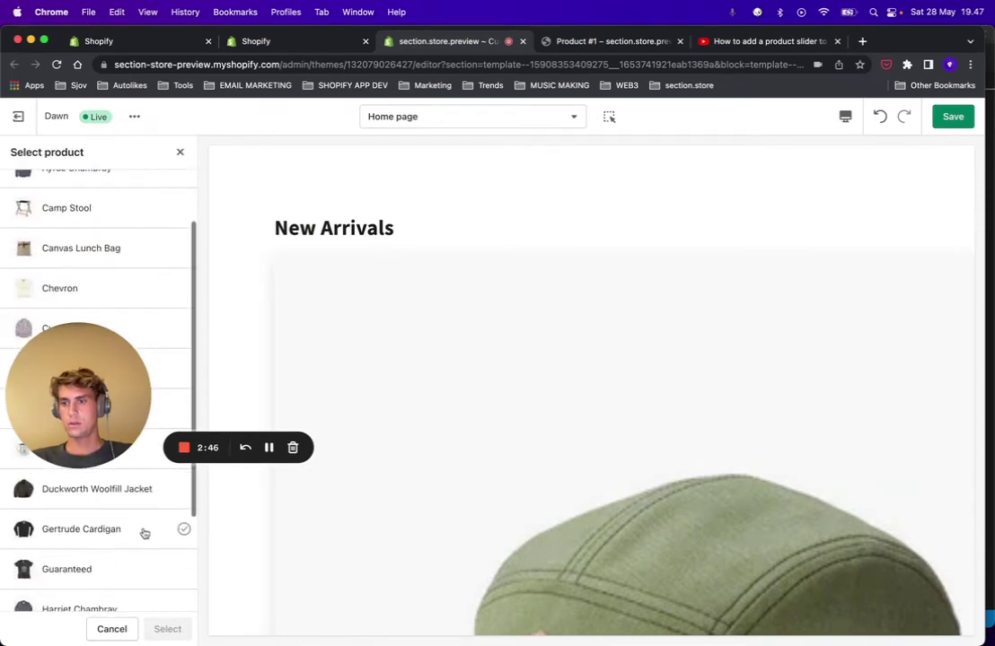
scroll(141, 538, "up", 1)
left_click(182, 532)
left_click(167, 629)
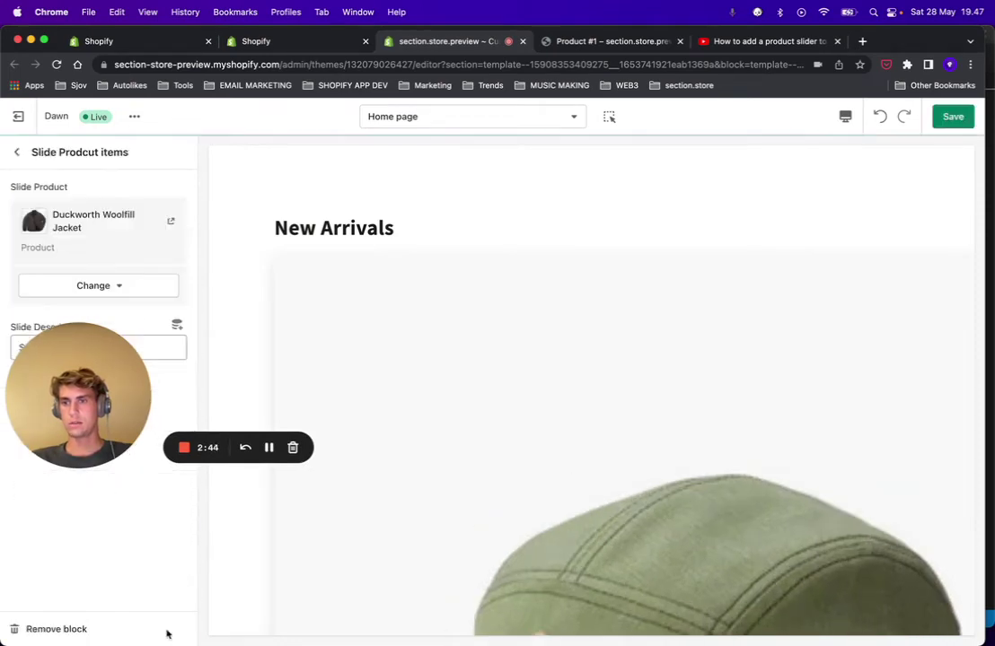
- Save the theme and advance the carousel to confirm the jacket ends the slider
left_click(938, 117)
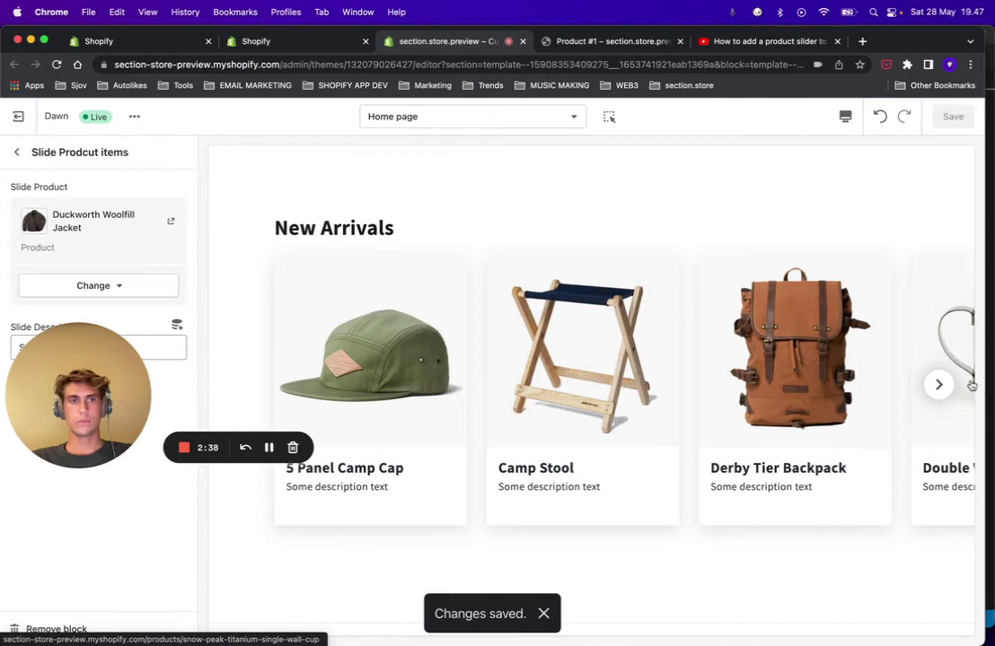
left_click(937, 386)
left_click(937, 386)
left_click(937, 386)
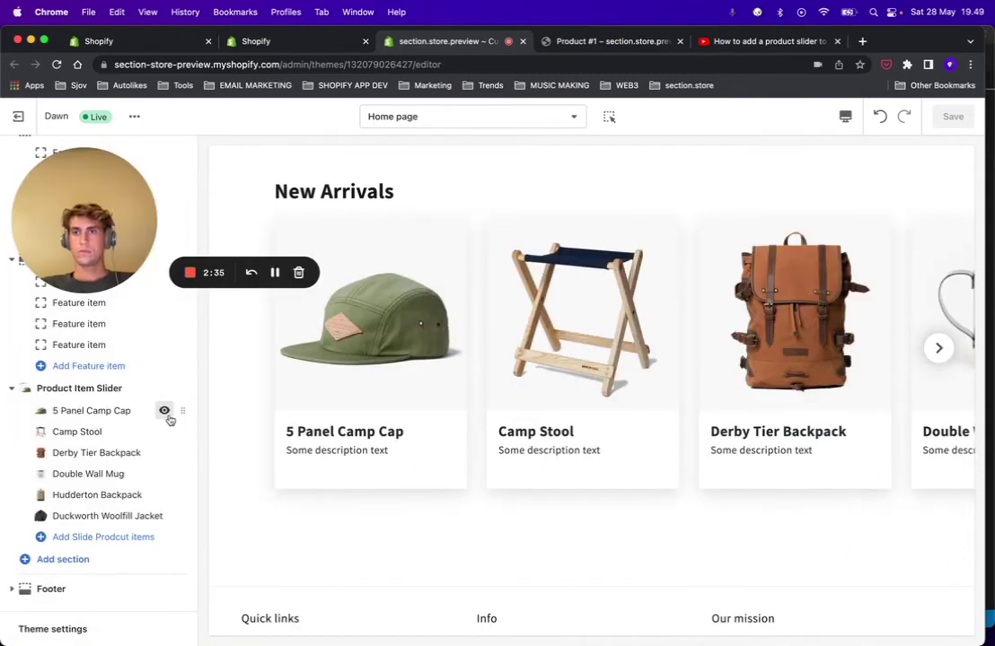
- Open the Product Item Slider section settings and review its font, size and colour options (Assistant Bold, 32px)
left_click(163, 390)
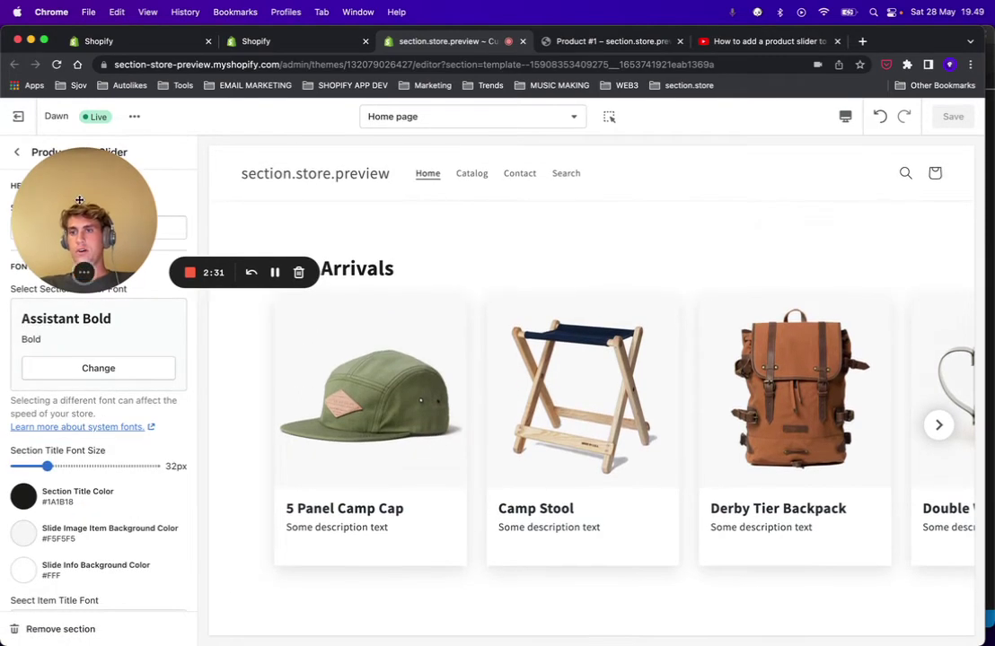
left_click_drag(79, 191, 90, 145)
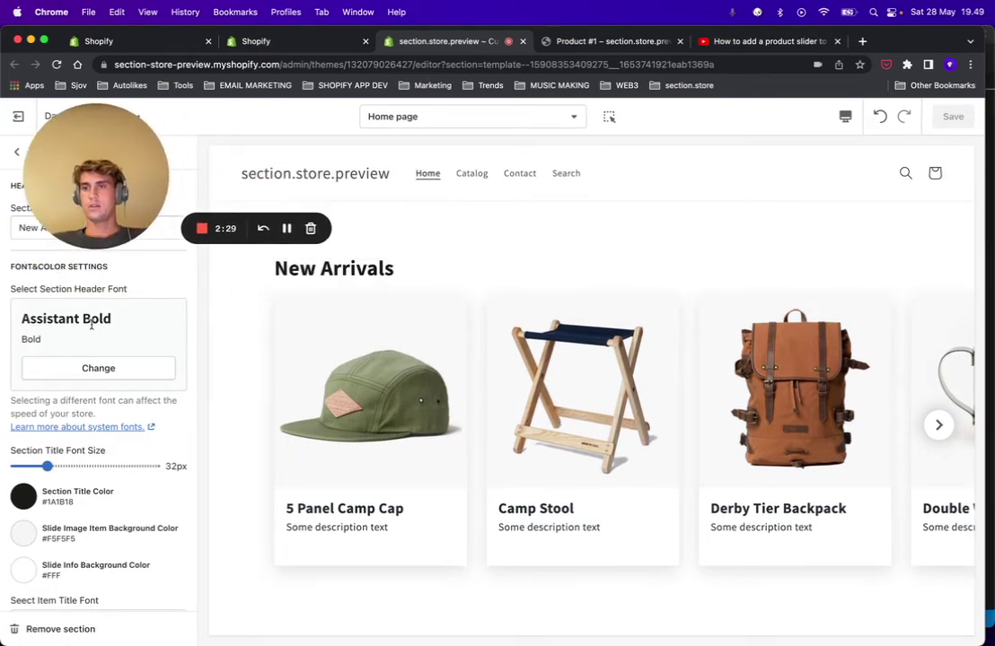
scroll(90, 325, "down", 3)
scroll(91, 325, "down", 10)
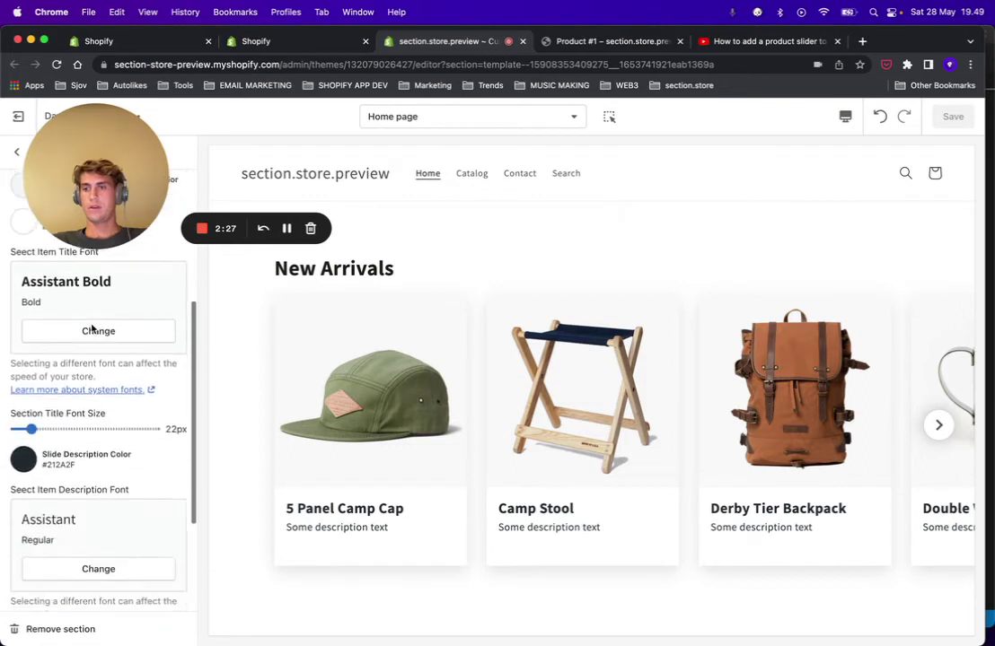
scroll(91, 330, "up", 10)
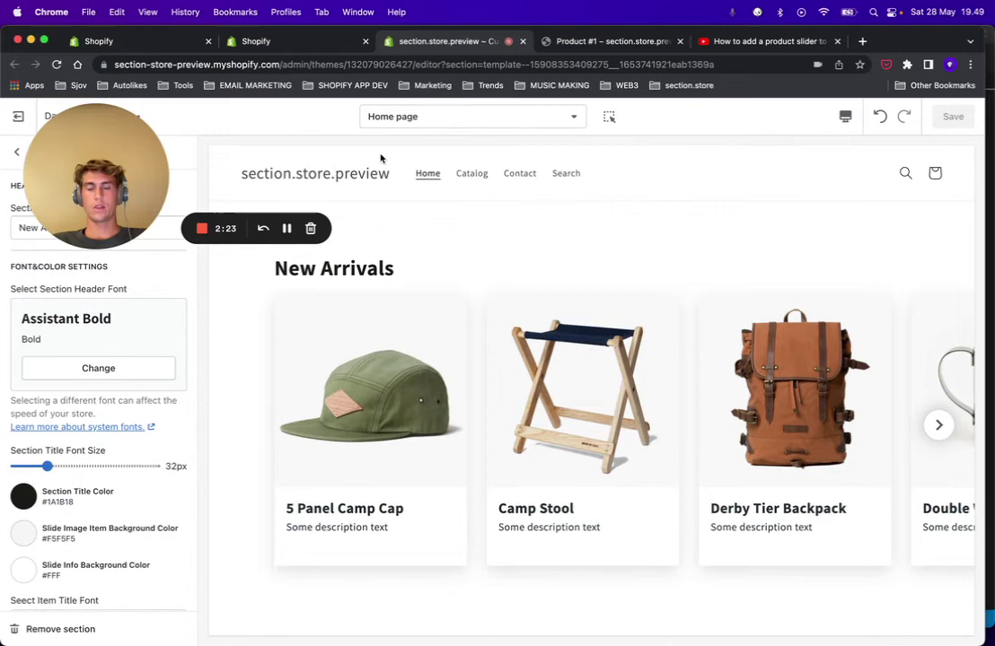
- Preview the page fullscreen, moving the New Arrivals carousel forward twice and back once
left_click(846, 115)
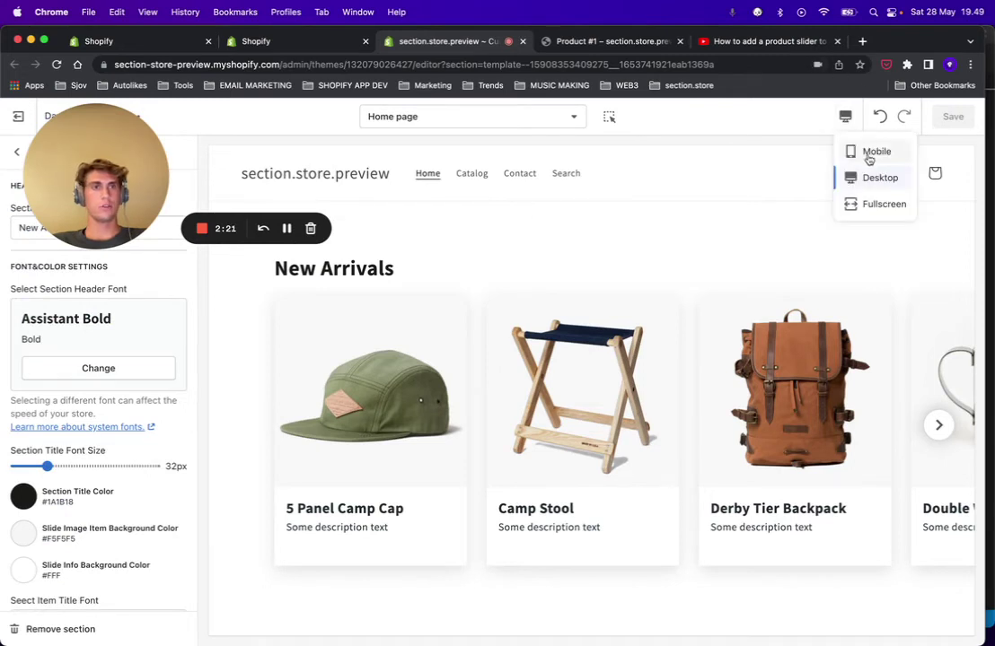
left_click(871, 204)
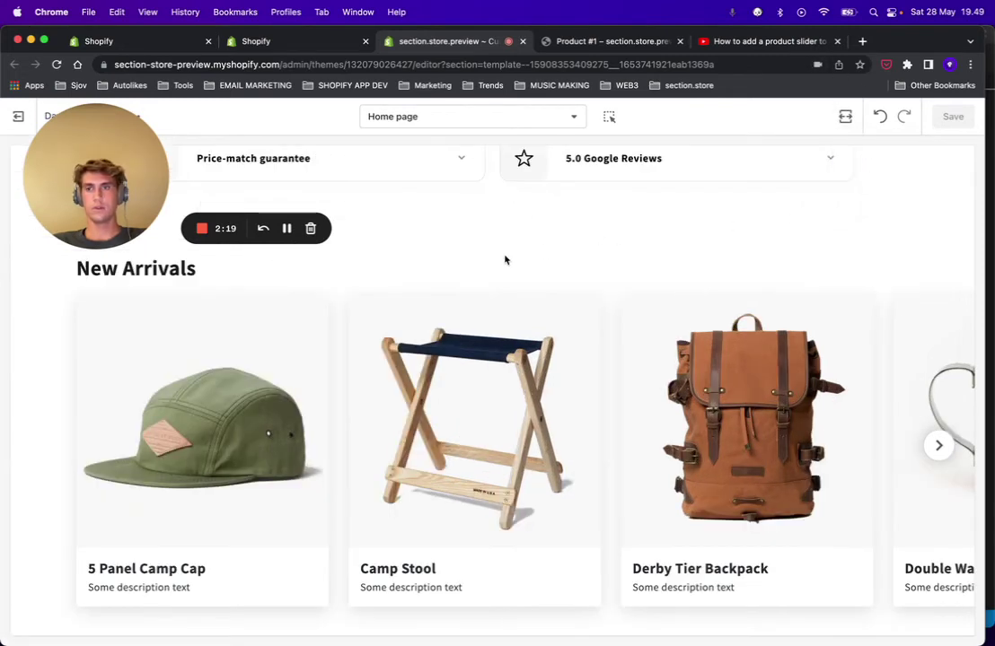
scroll(506, 260, "down", 1)
left_click(939, 414)
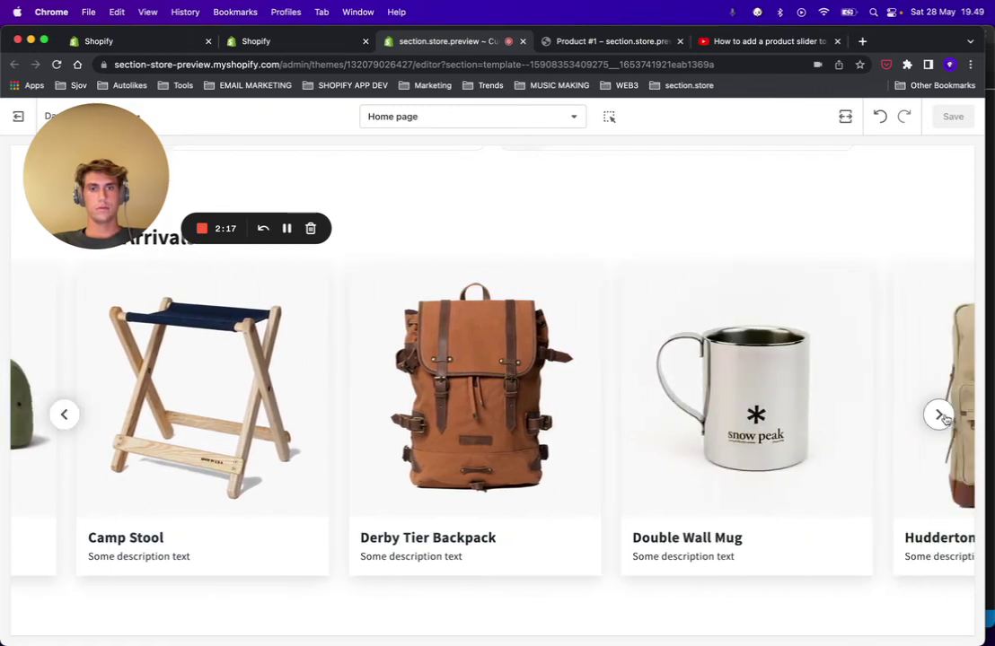
left_click(939, 414)
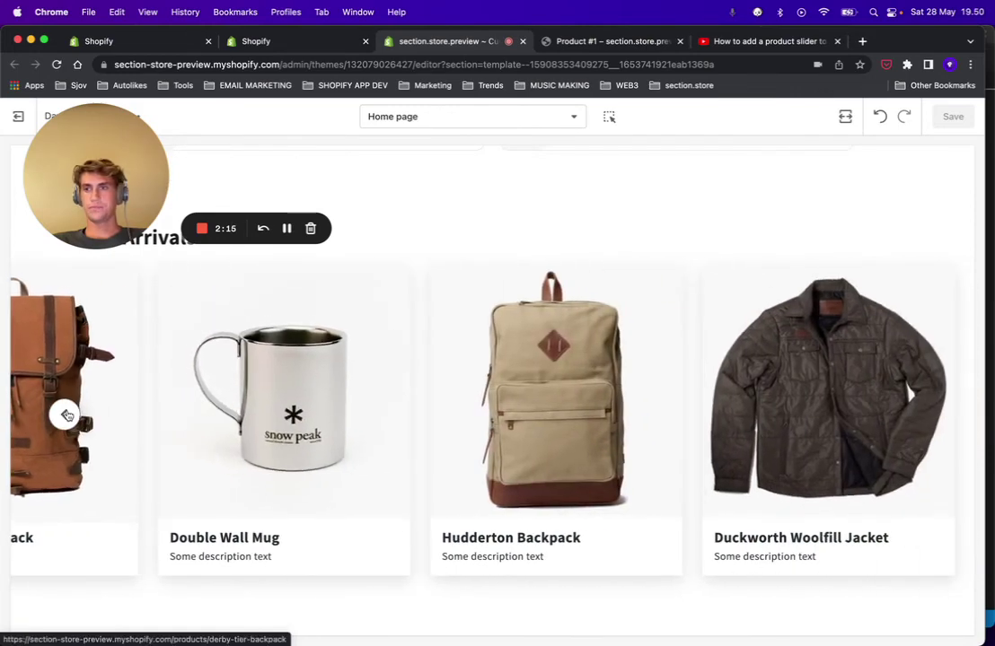
left_click(64, 414)
left_click(845, 116)
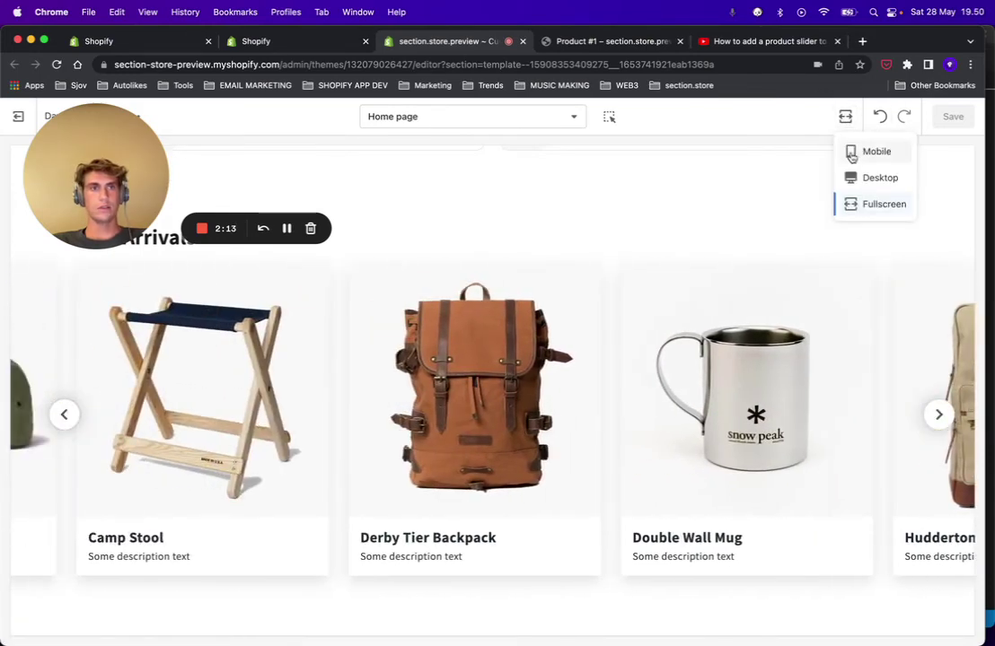
- Preview in the Mobile layout, swiping the slider to Hudderton Backpack and back to Double Wall Mug
left_click(871, 151)
scroll(584, 266, "down", 5)
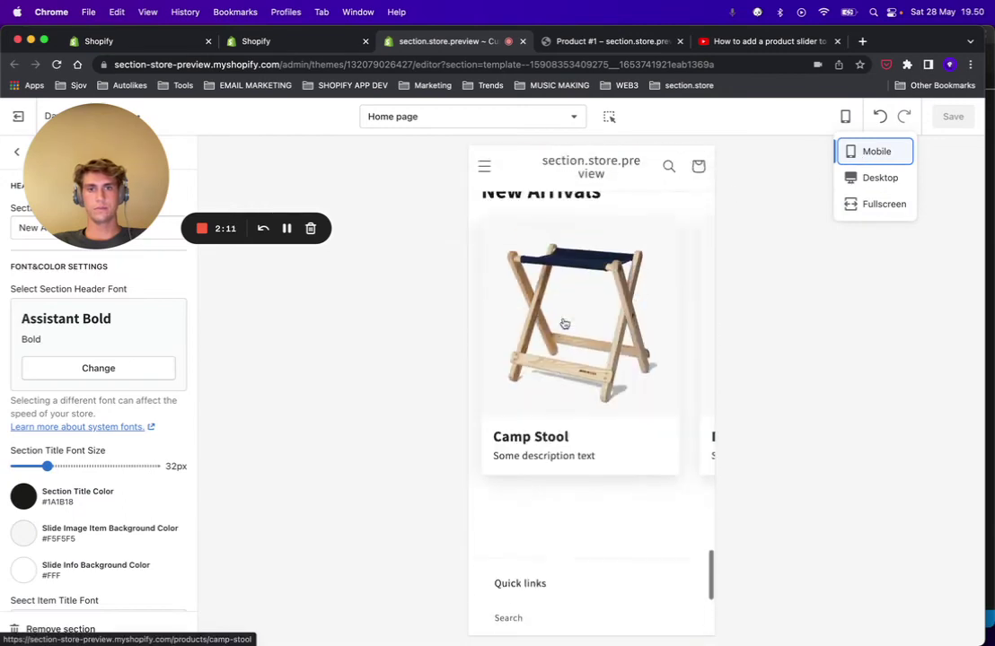
left_click_drag(638, 495, 588, 503)
left_click(433, 260)
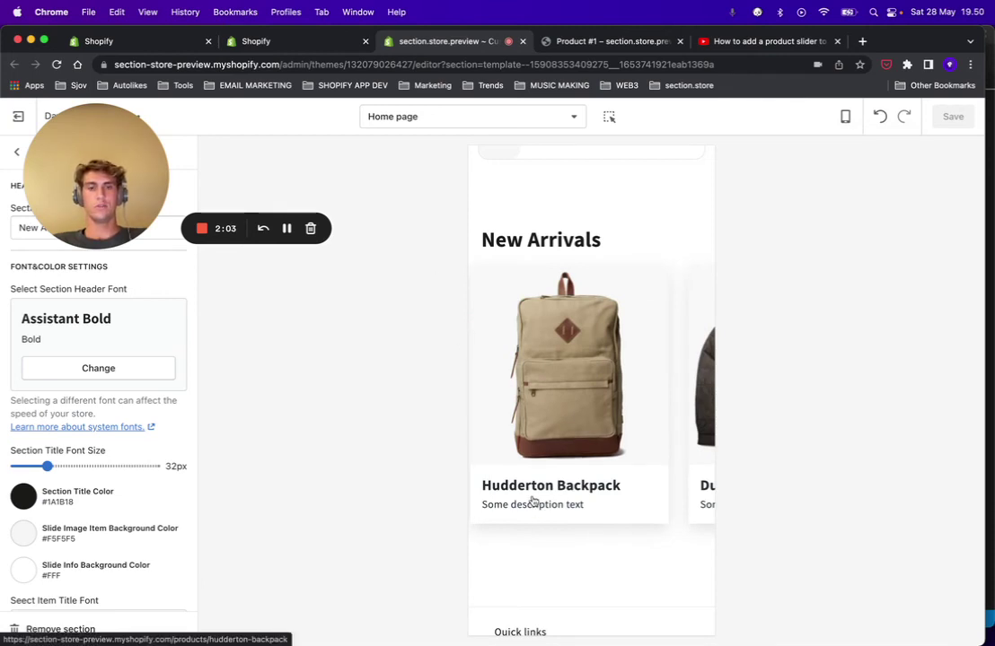
left_click_drag(514, 494, 712, 499)
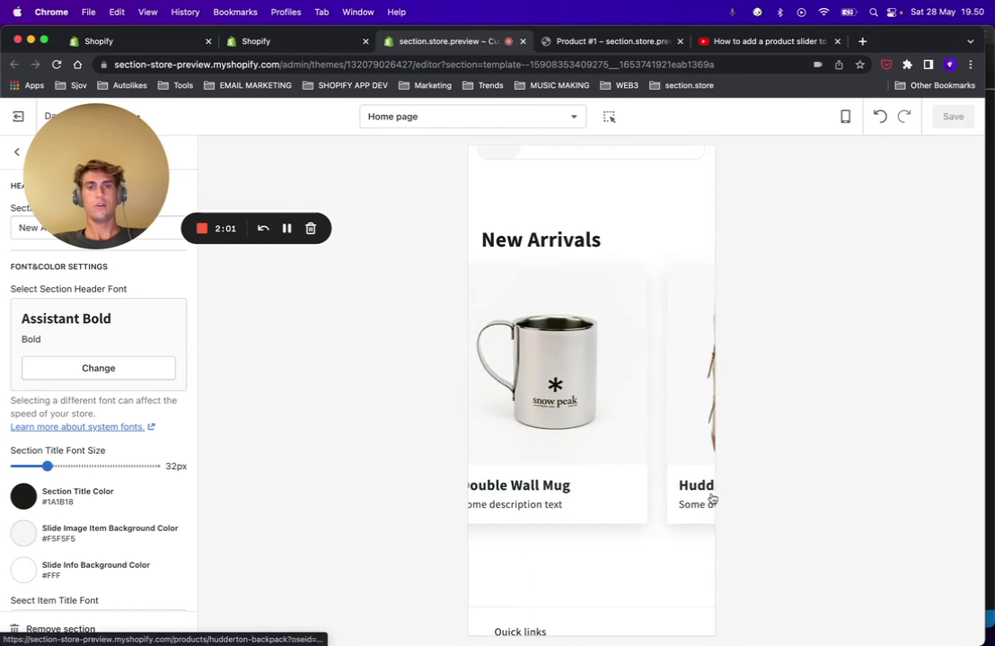